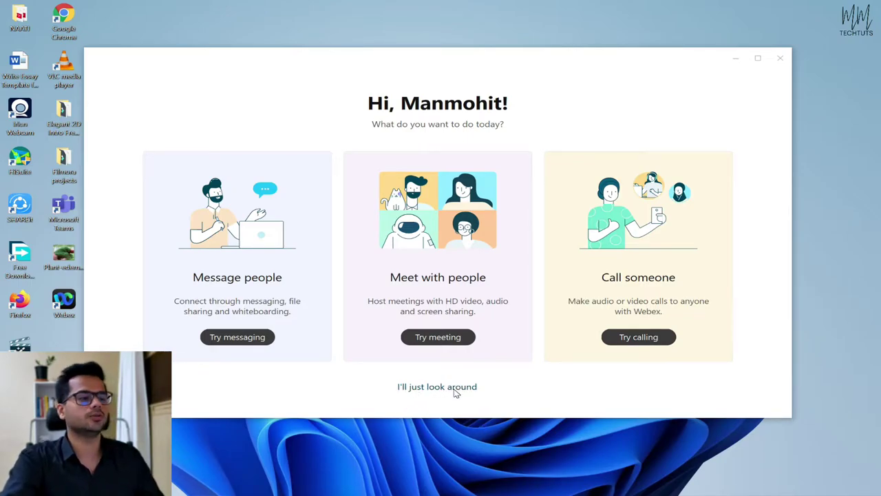
Skip the welcome screen with "I'll just look around" and maximize the Webex window.
click(444, 386)
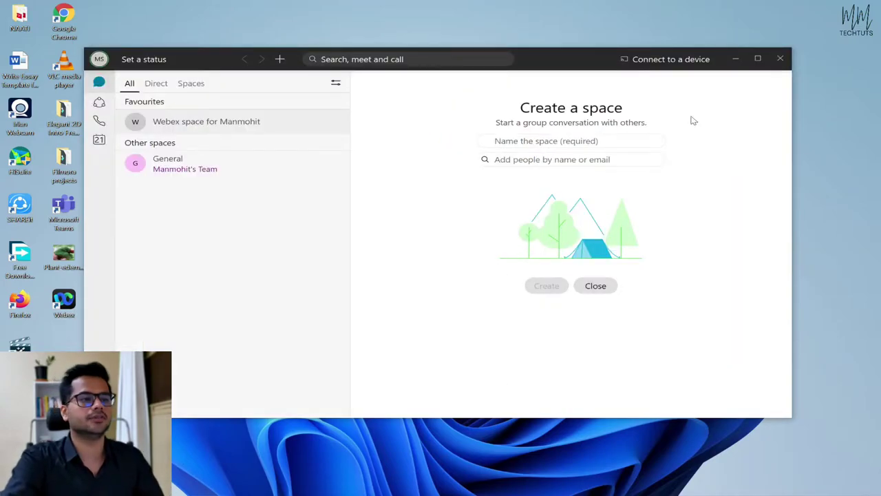
click(758, 59)
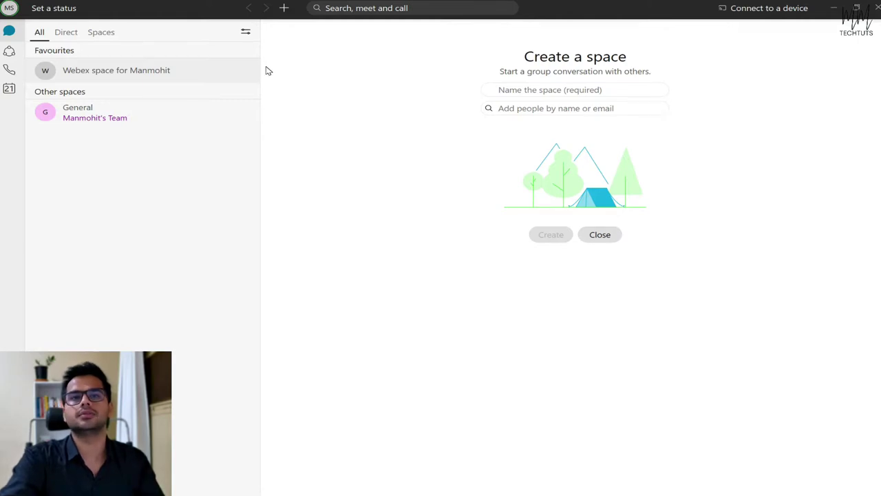
Review the Do Not Disturb durations and preset statuses in the profile menu, then open Settings.
click(9, 9)
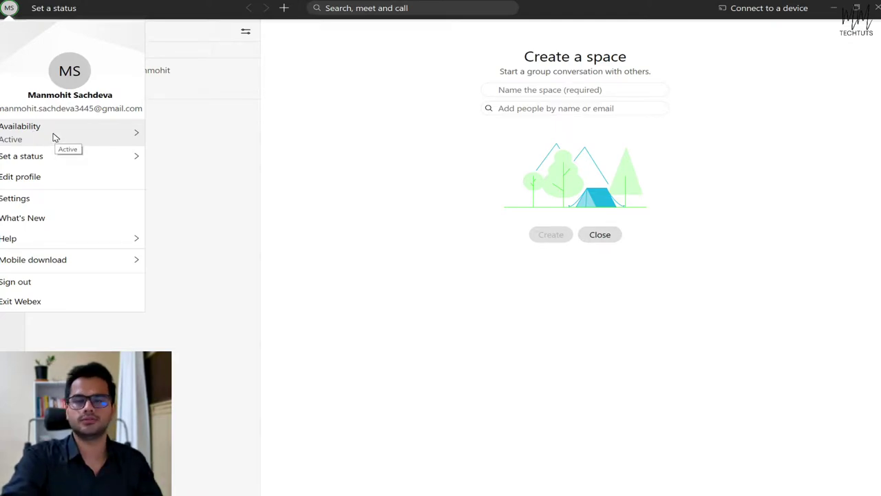
click(82, 131)
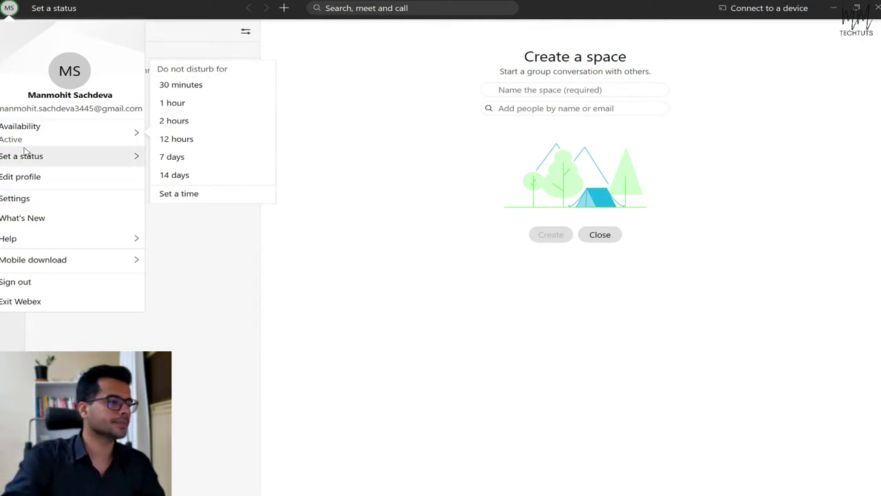
click(76, 156)
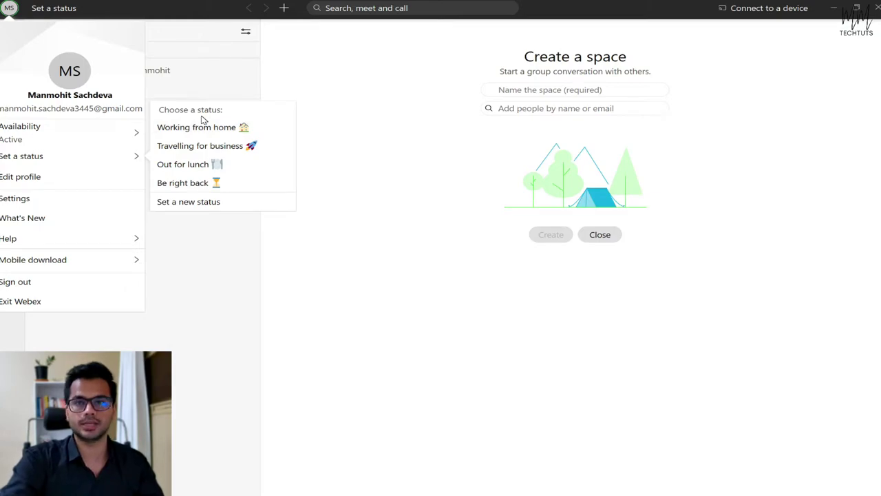
click(20, 198)
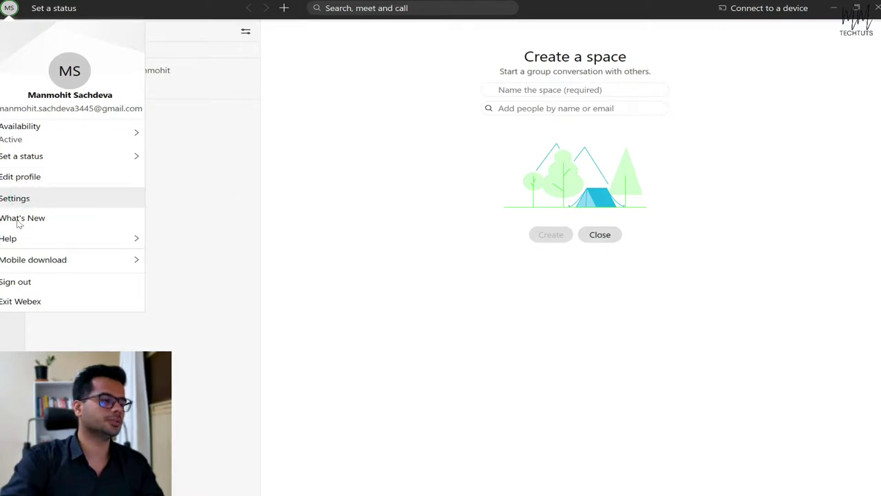
click(85, 199)
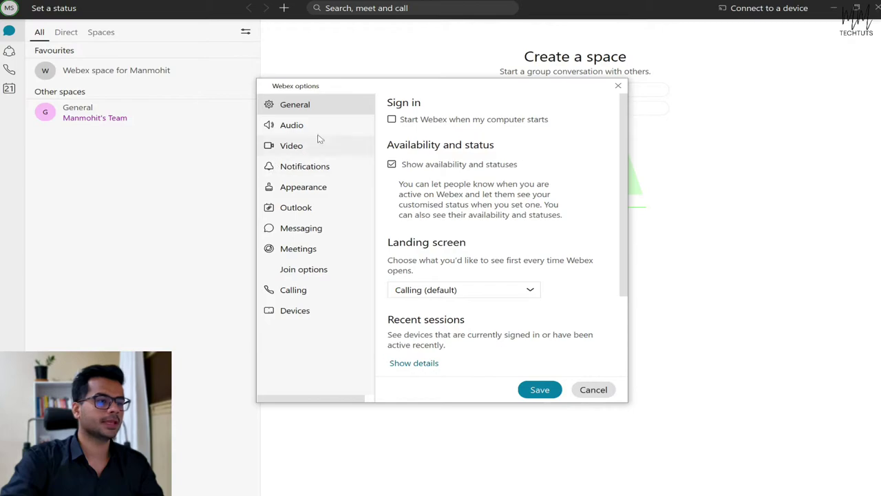
Switch the Appearance theme from Light to Default and save it.
click(401, 91)
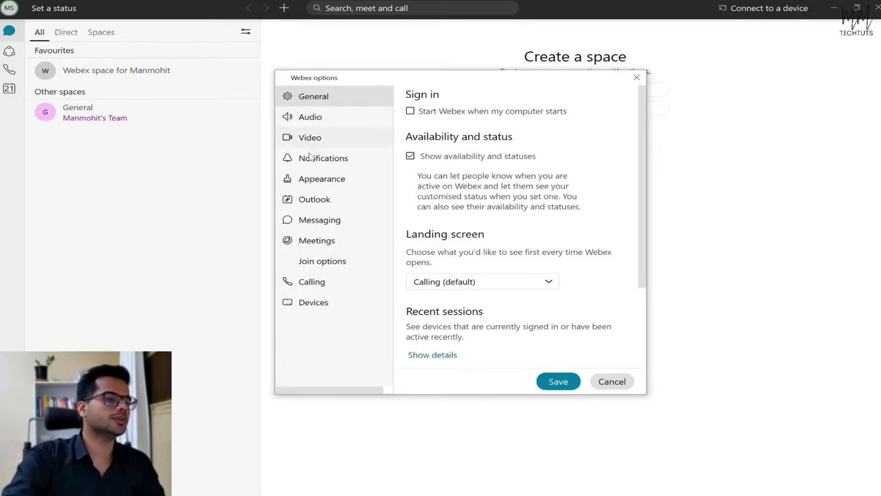
click(349, 179)
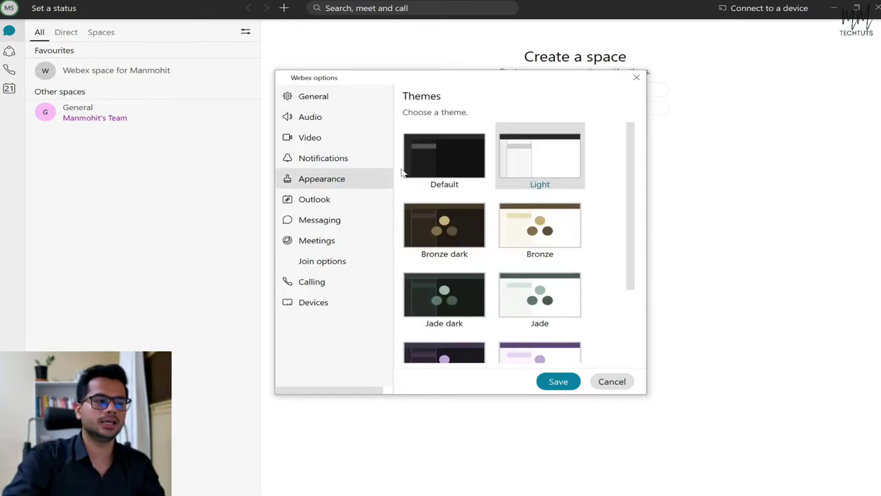
scroll(523, 252, down, 3)
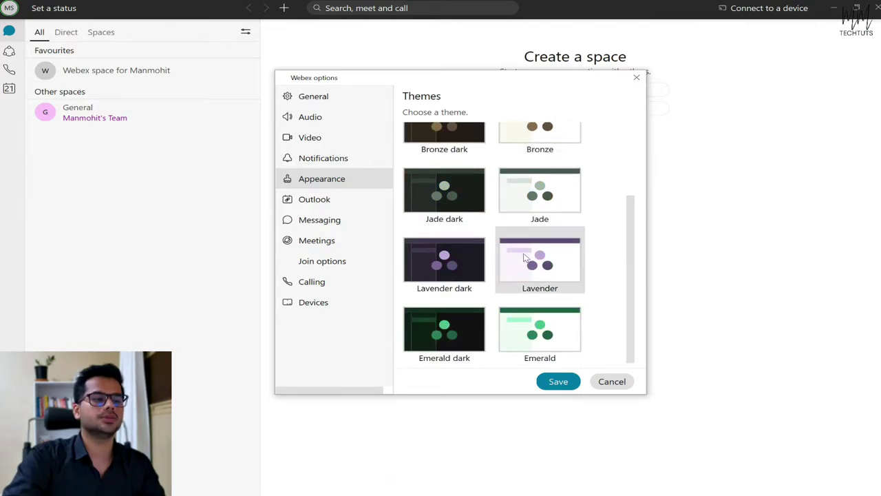
scroll(523, 254, up, 3)
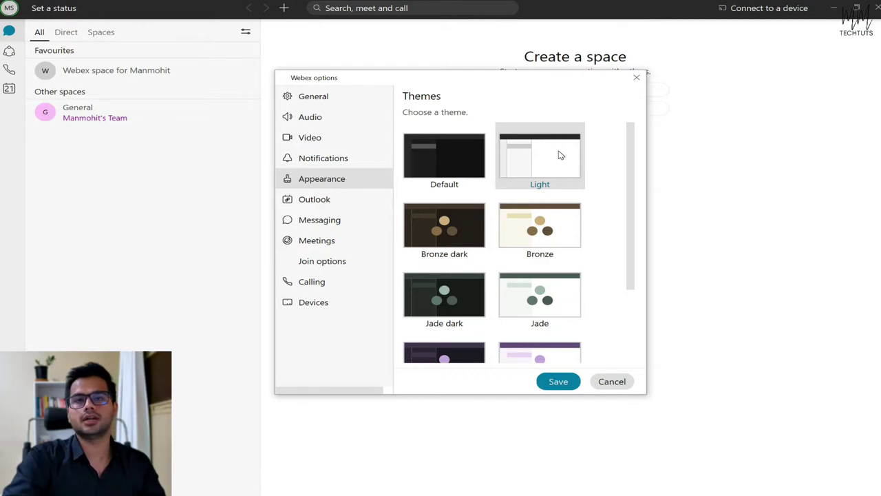
click(435, 157)
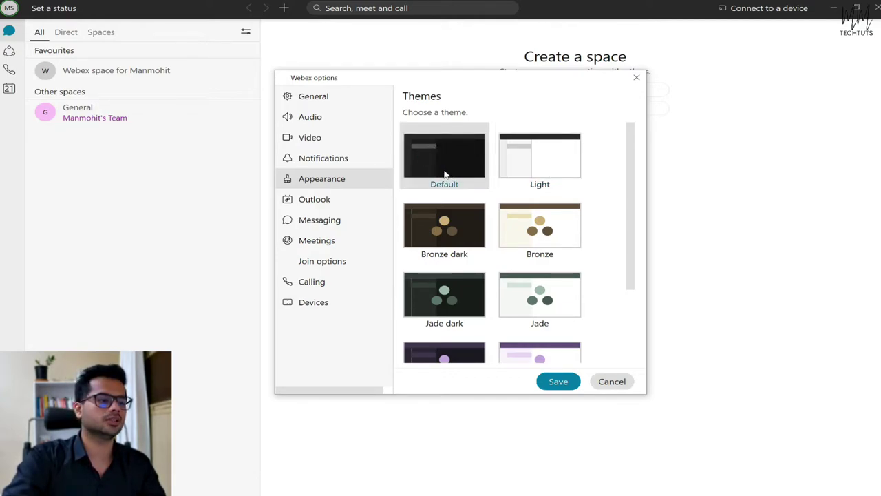
click(559, 381)
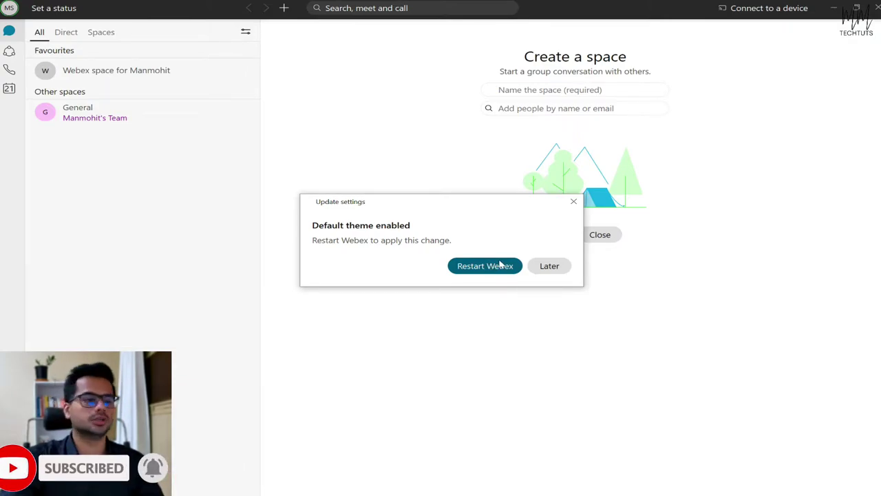
Postpone the restart, restore and re-maximize the window, and show the + new-item menu.
click(547, 266)
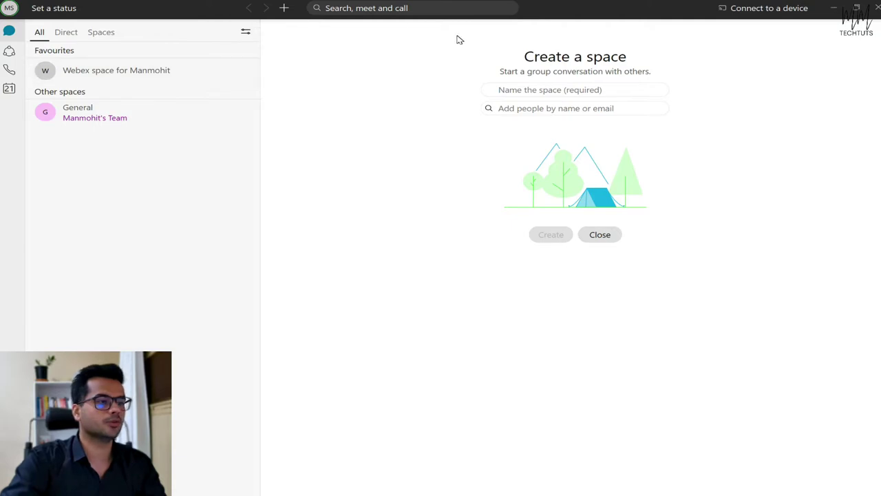
double_click(275, 8)
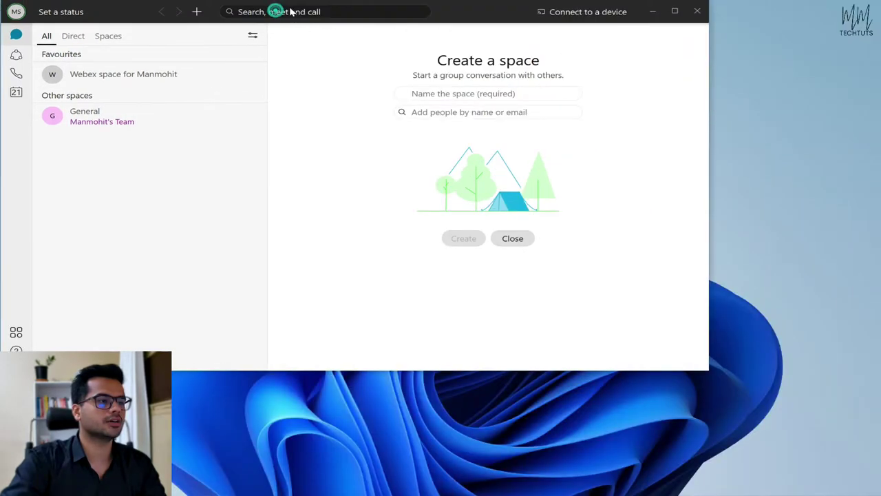
double_click(435, 10)
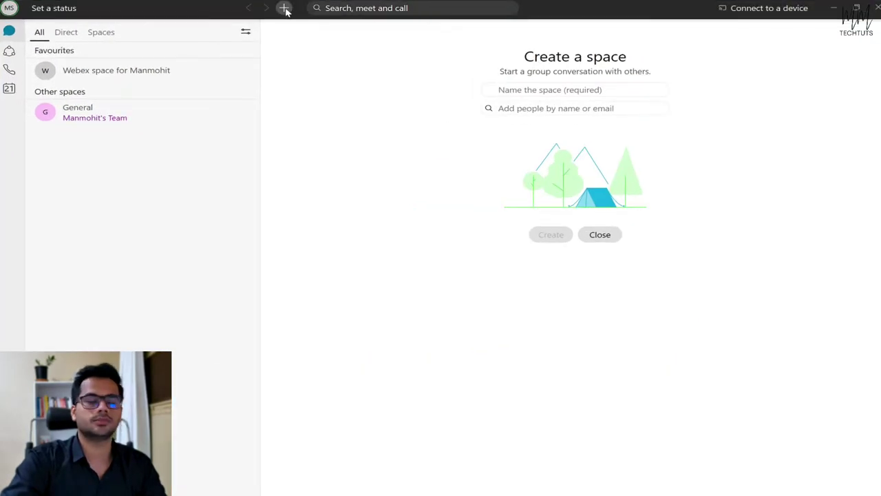
click(284, 9)
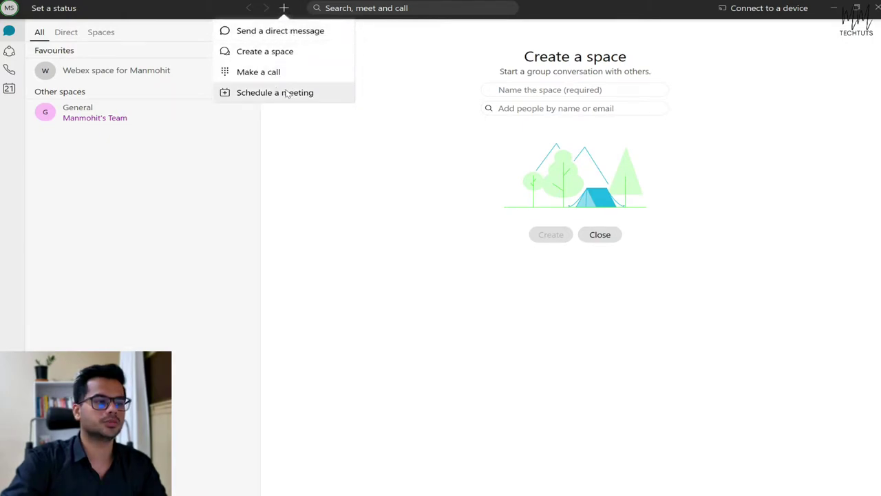
Open the Schedule a meeting form, then cancel and discard the meeting draft.
click(327, 95)
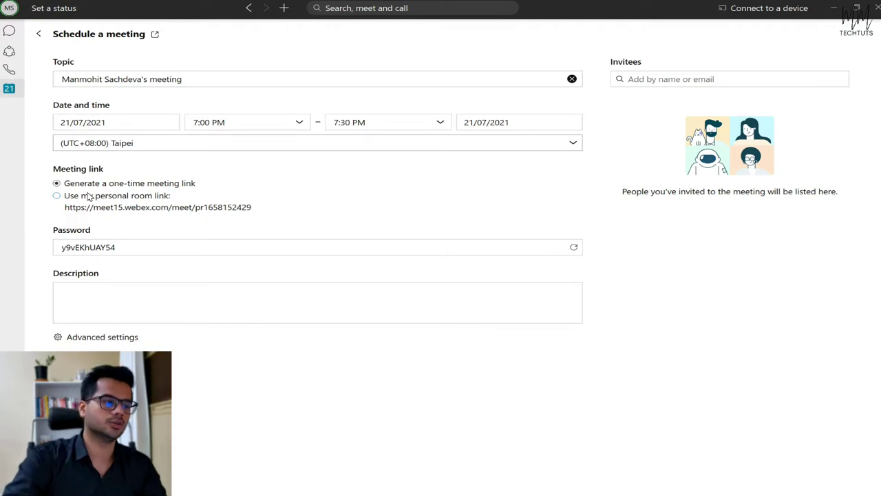
key(Escape)
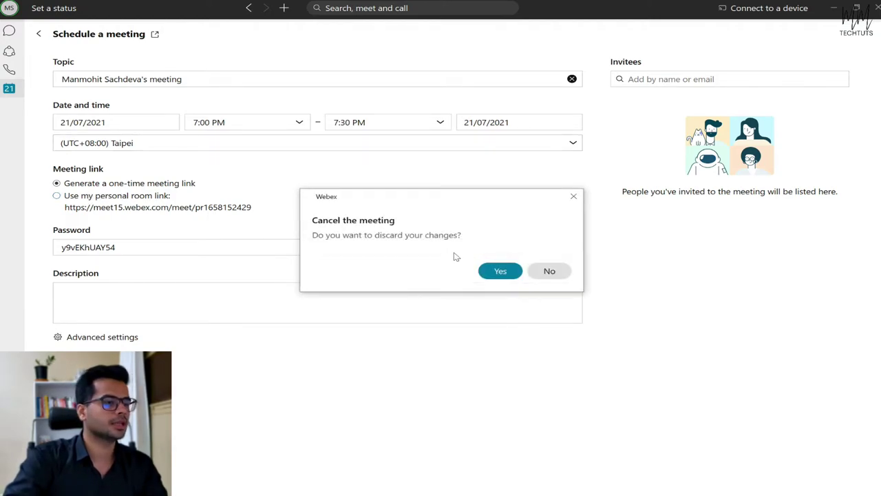
click(498, 271)
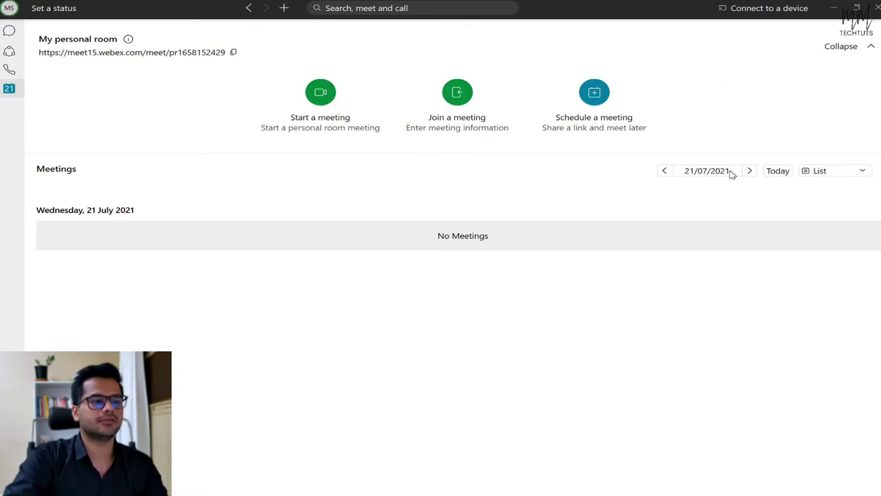
click(319, 94)
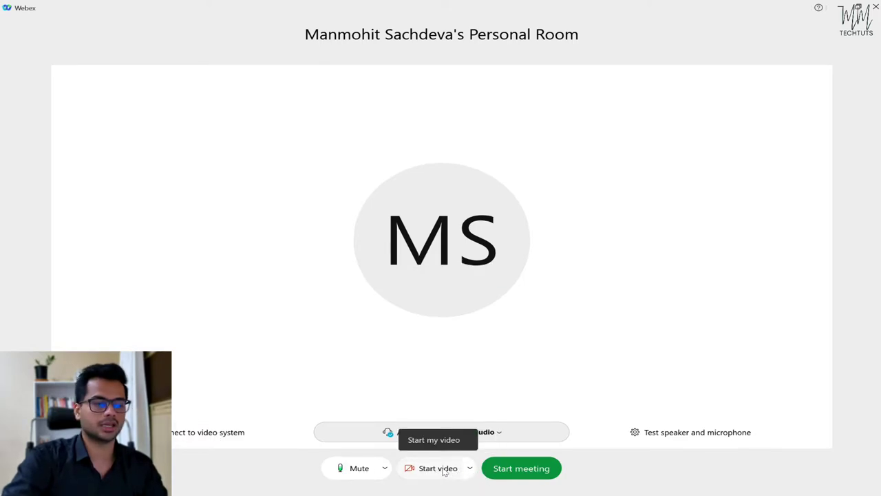
click(387, 468)
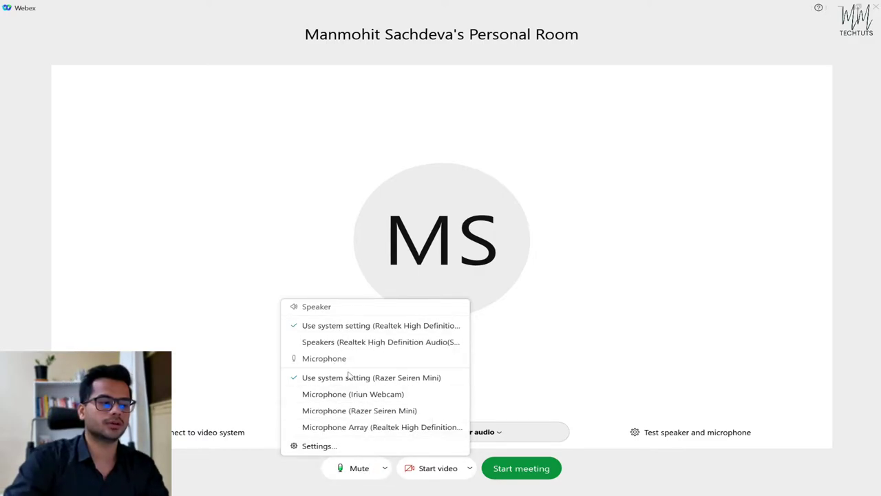
click(657, 288)
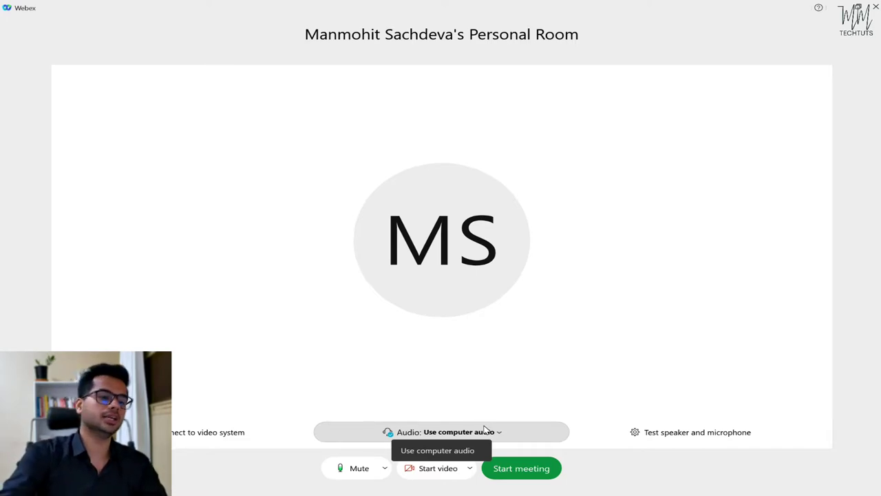
click(695, 434)
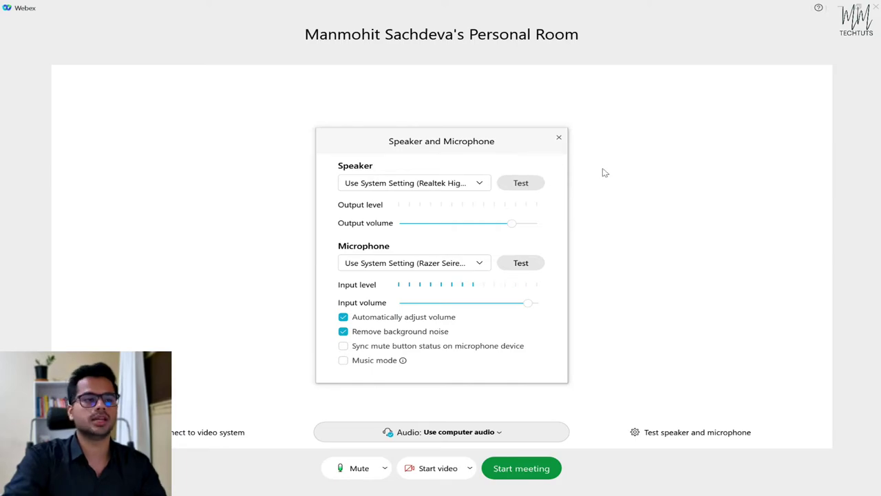
click(559, 140)
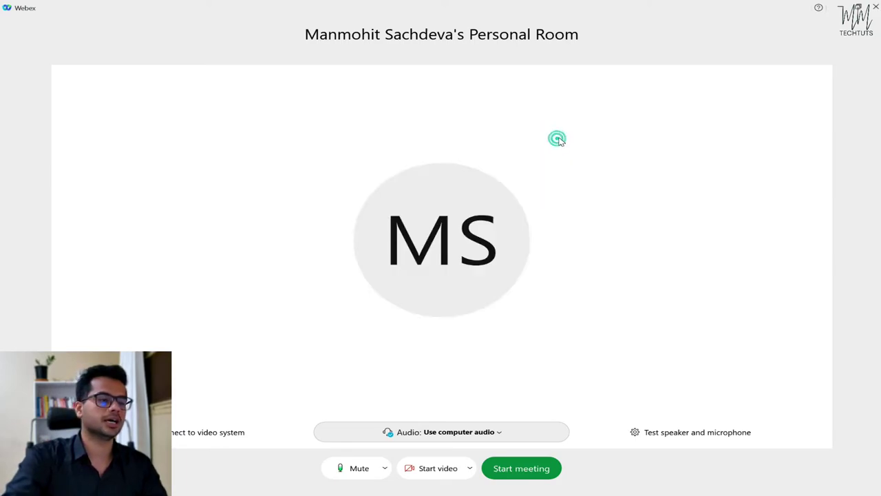
Start the personal room meeting from the Meetings page.
click(530, 468)
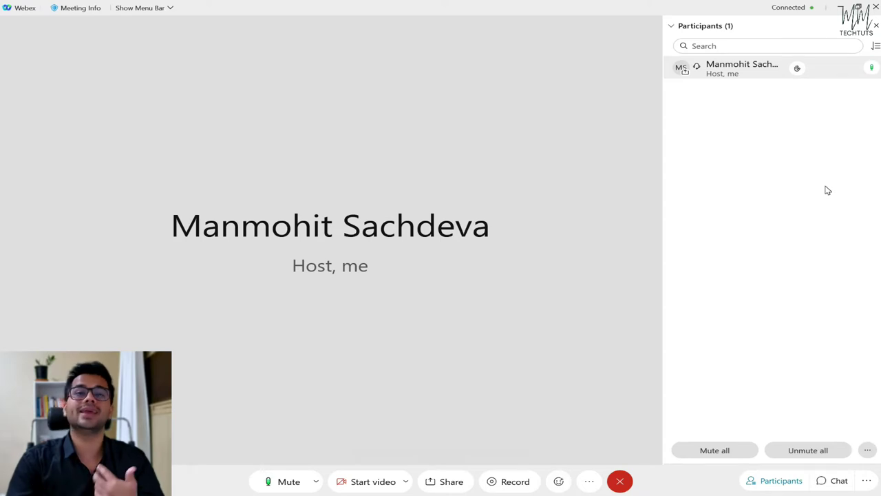
click(834, 482)
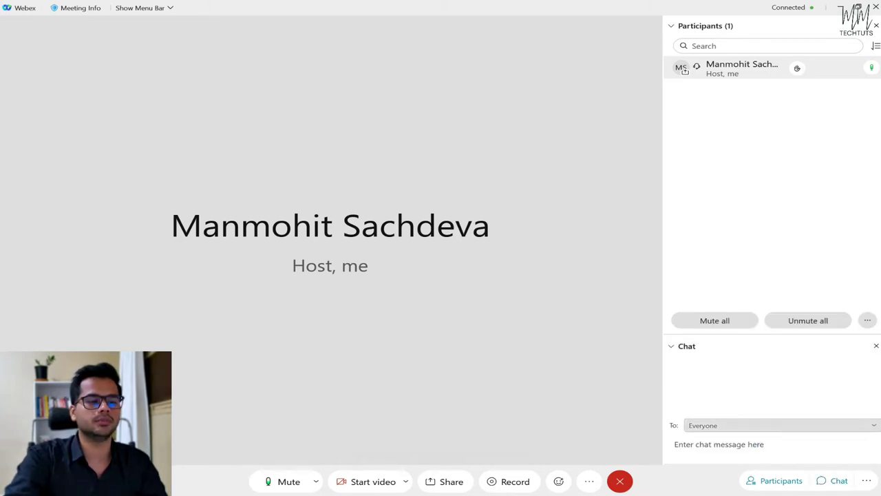
click(716, 444)
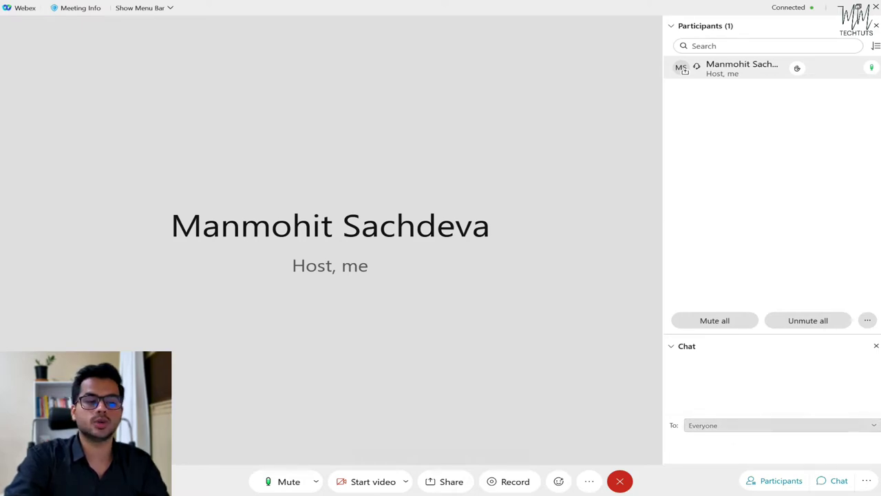
click(781, 425)
click(704, 437)
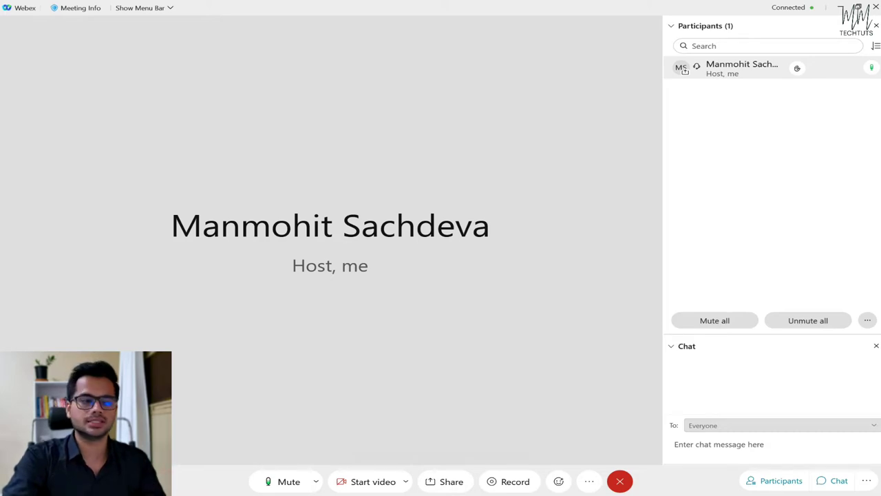
click(728, 441)
text(gfgfgfg)
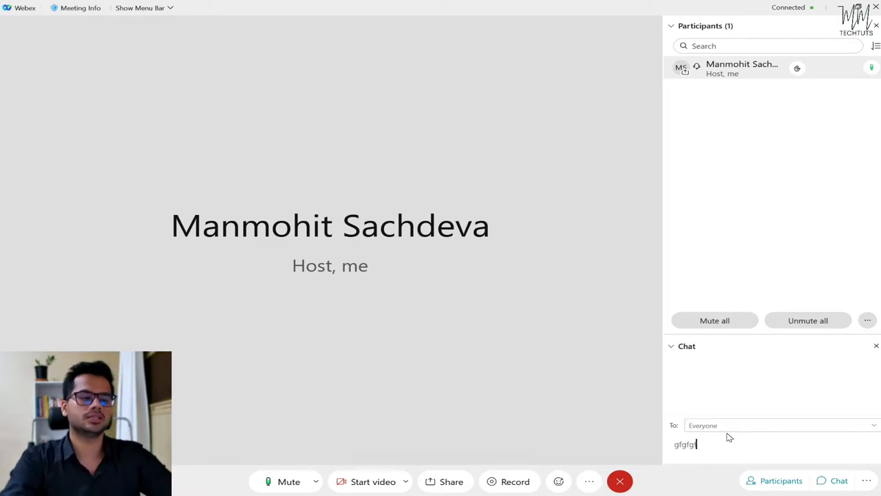
key(BackSpace)
key(BackSpace)
key(BackSpace)
key(BackSpace)
key(BackSpace)
key(BackSpace)
key(BackSpace)
key(BackSpace)
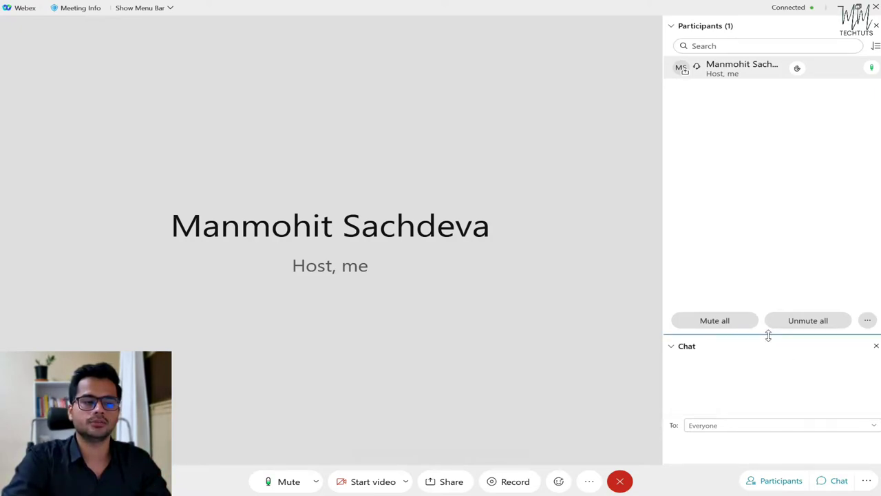
drag(768, 335, 774, 261)
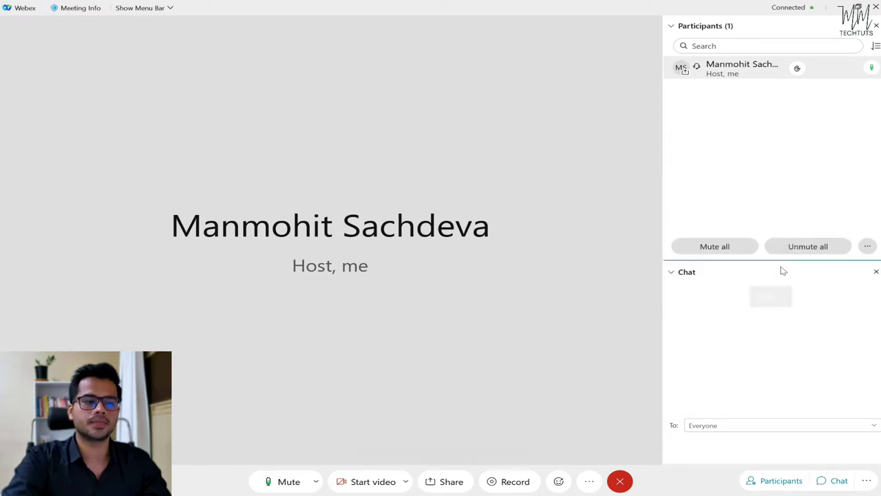
click(876, 273)
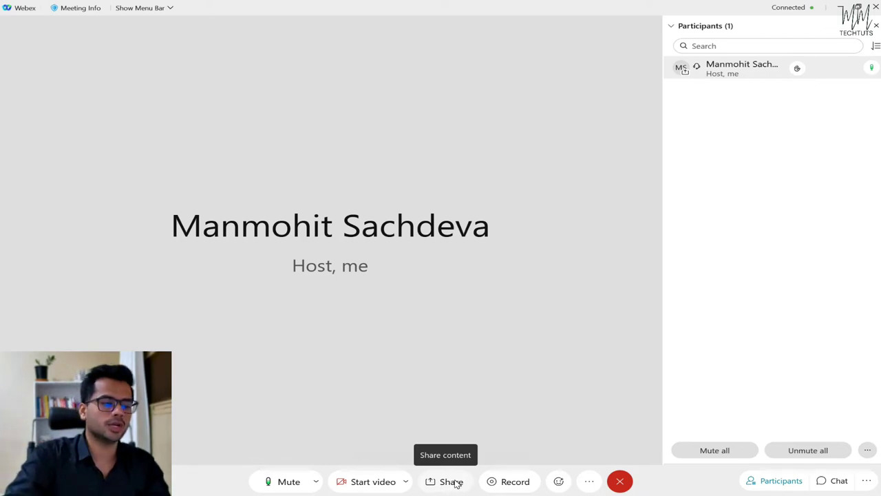
Browse the Share window thumbnails without sharing, then bring up the Windows Ink Workspace menu.
click(454, 482)
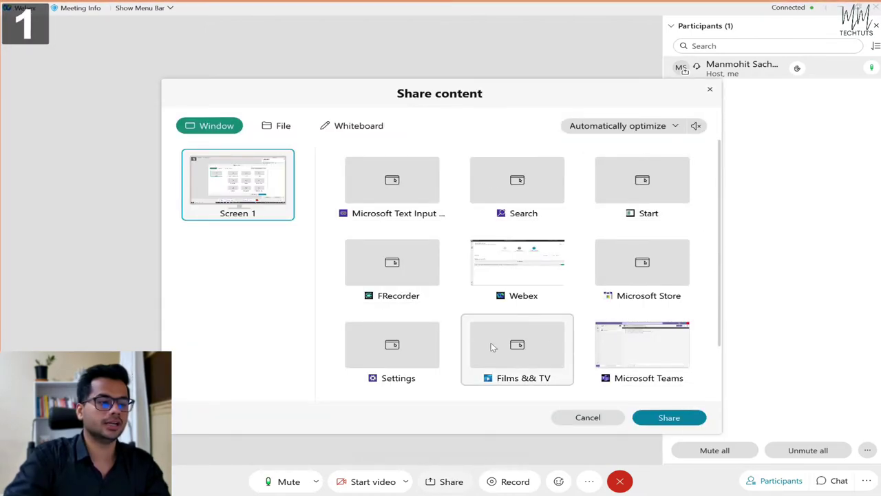
scroll(485, 335, down, 2)
scroll(486, 338, up, 2)
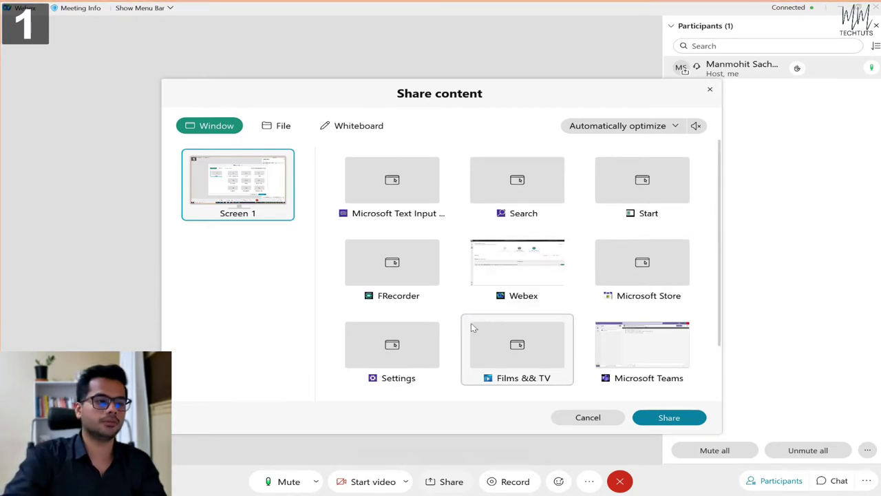
scroll(471, 323, down, 2)
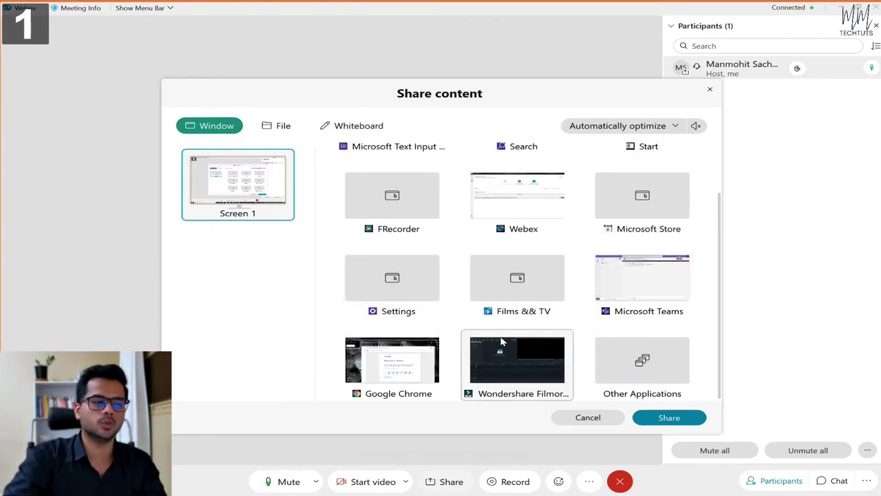
scroll(522, 337, up, 1)
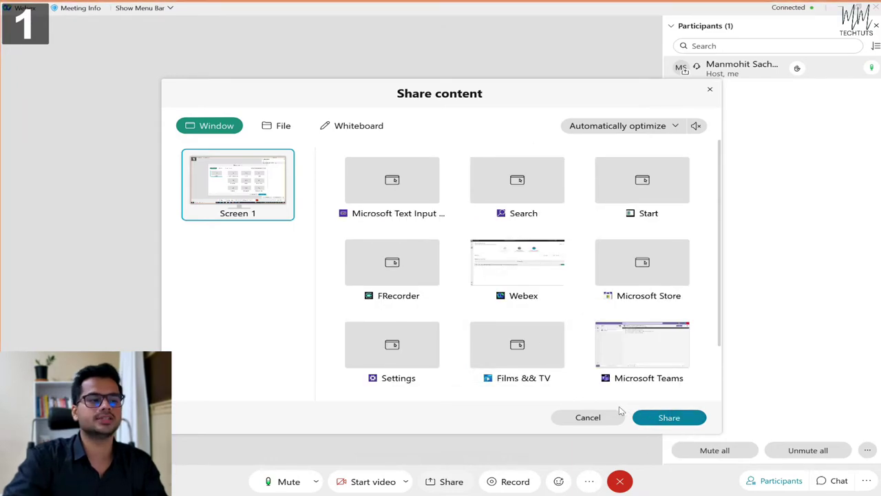
click(586, 420)
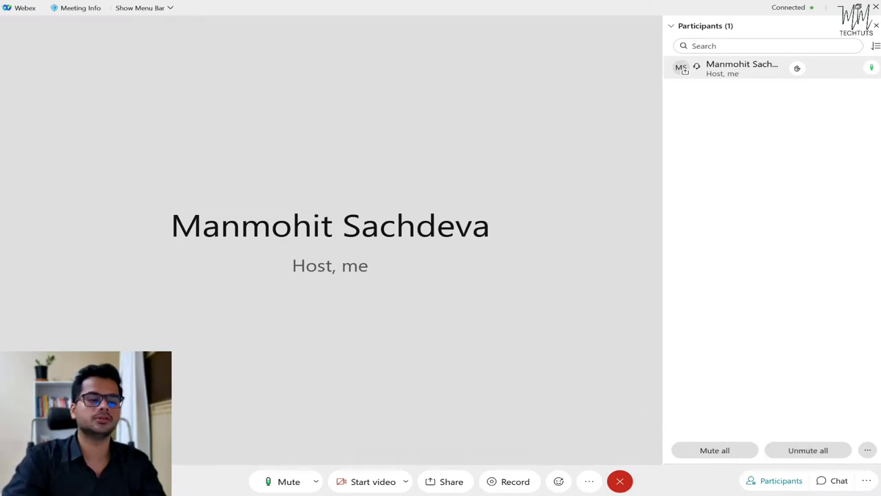
click(776, 493)
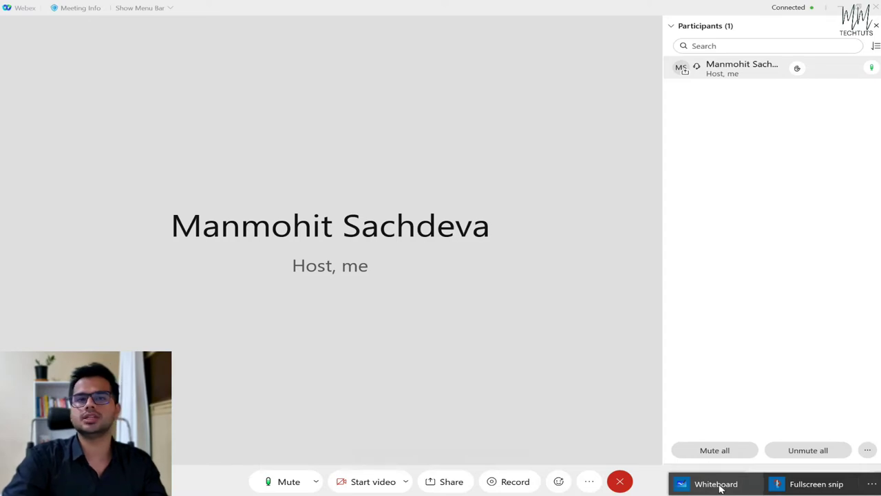
Launch Microsoft Whiteboard, clear the scribble from the canvas, and return to the Webex meeting.
click(716, 485)
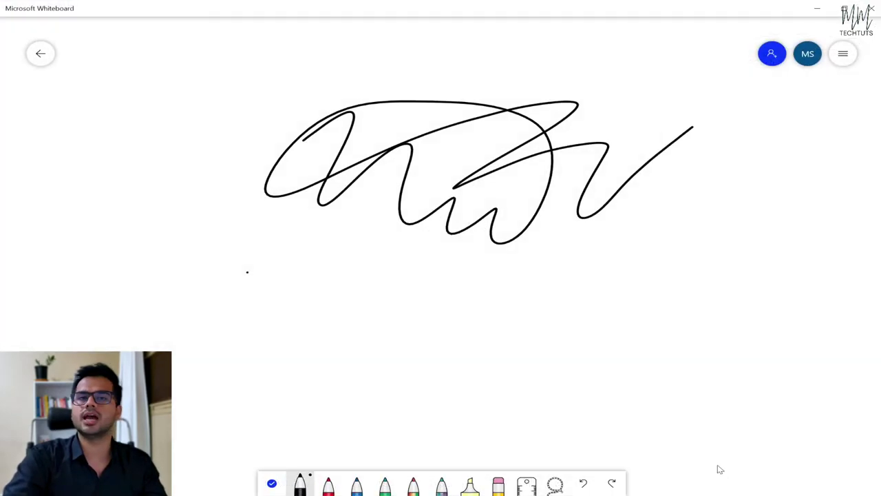
click(500, 483)
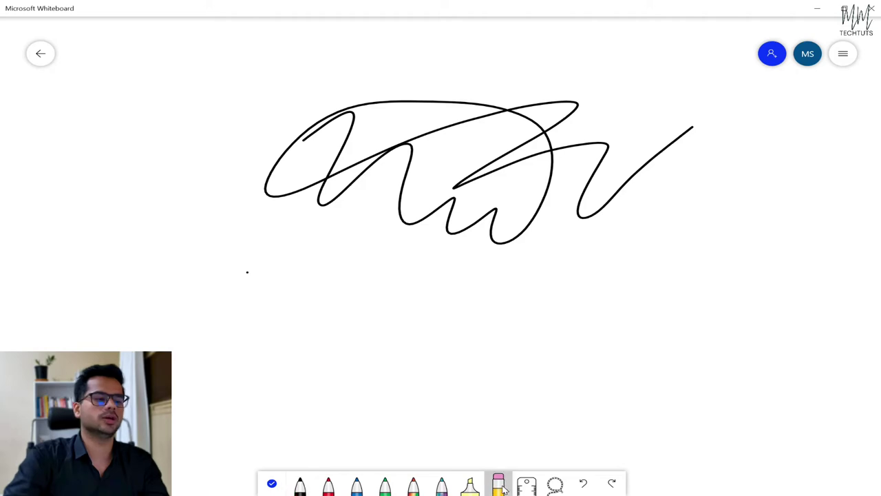
click(500, 483)
click(543, 459)
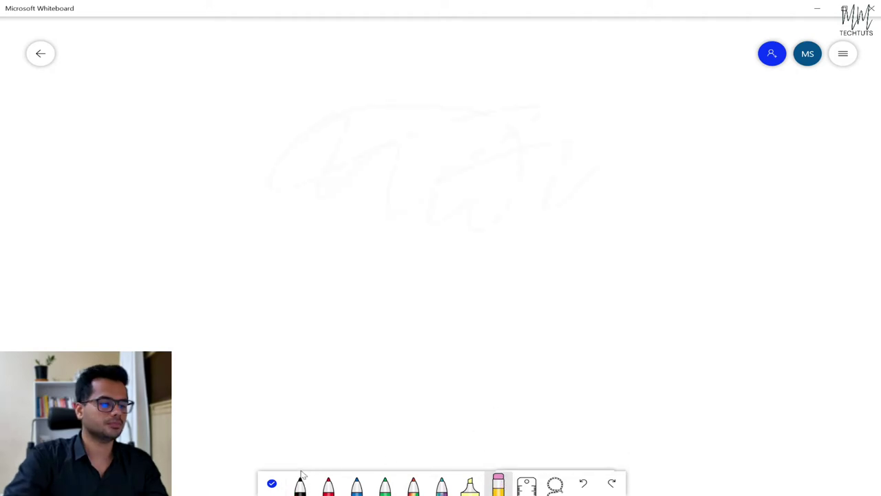
click(303, 486)
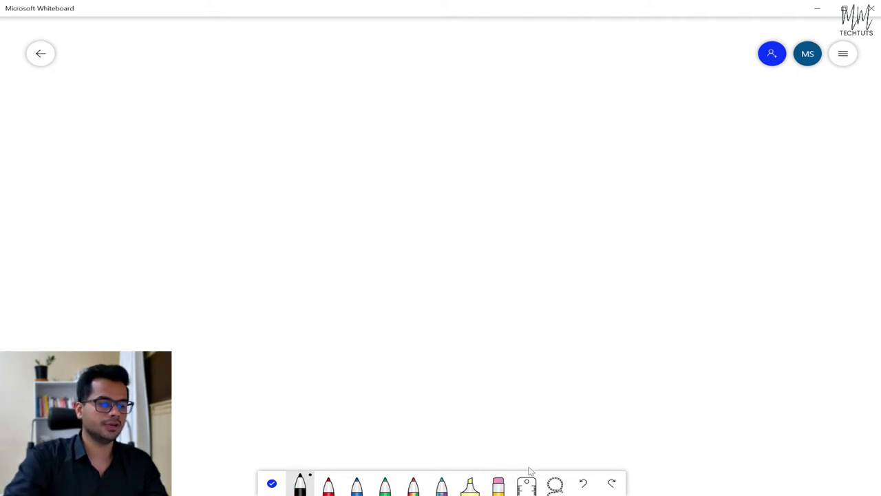
mouse_move(423, 490)
click(480, 475)
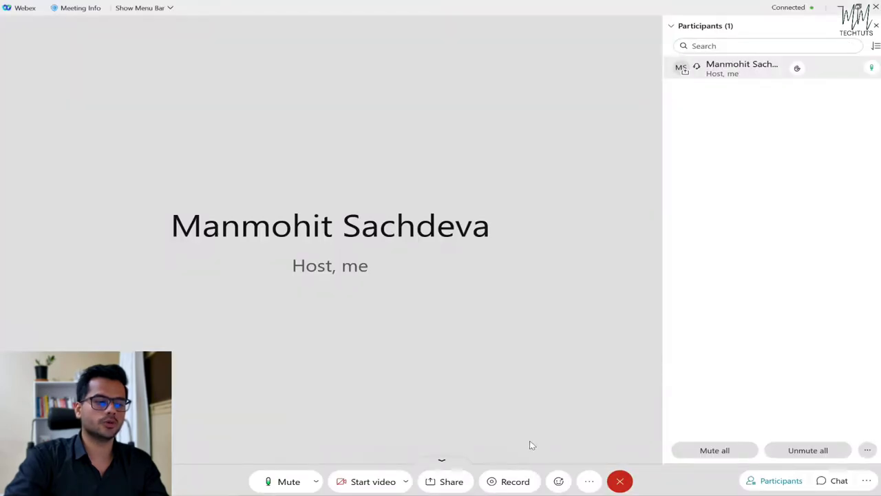
click(451, 481)
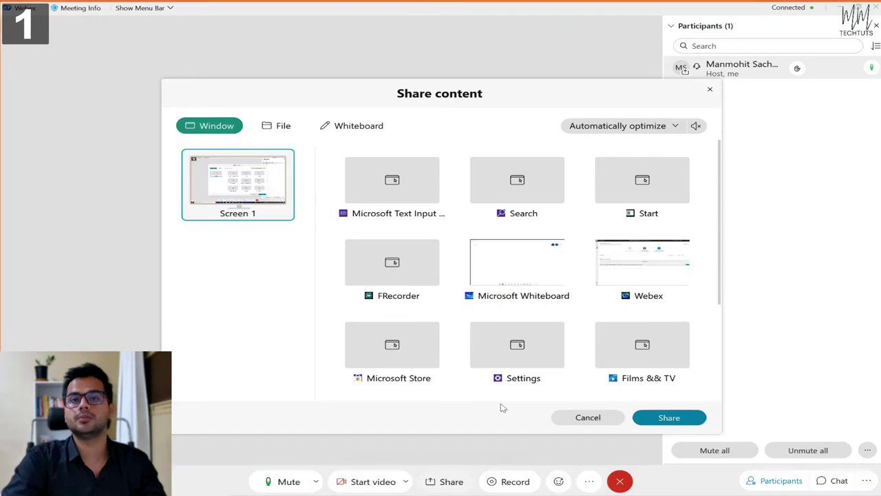
click(532, 274)
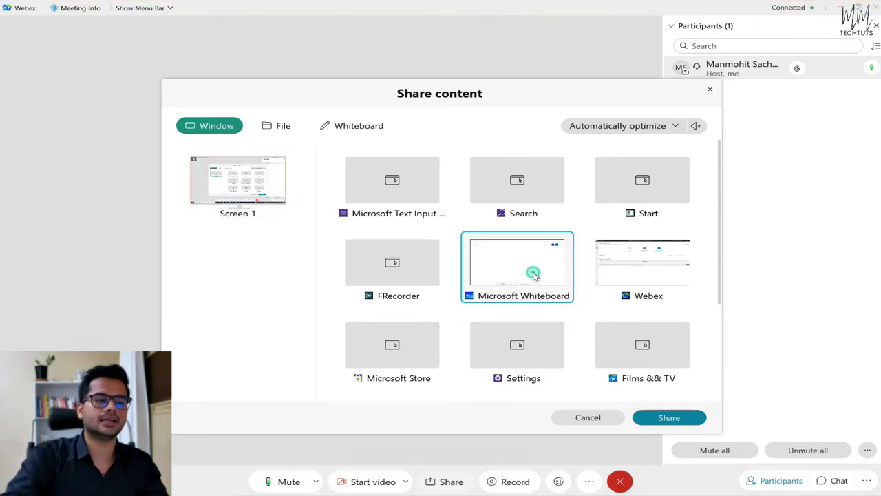
click(525, 279)
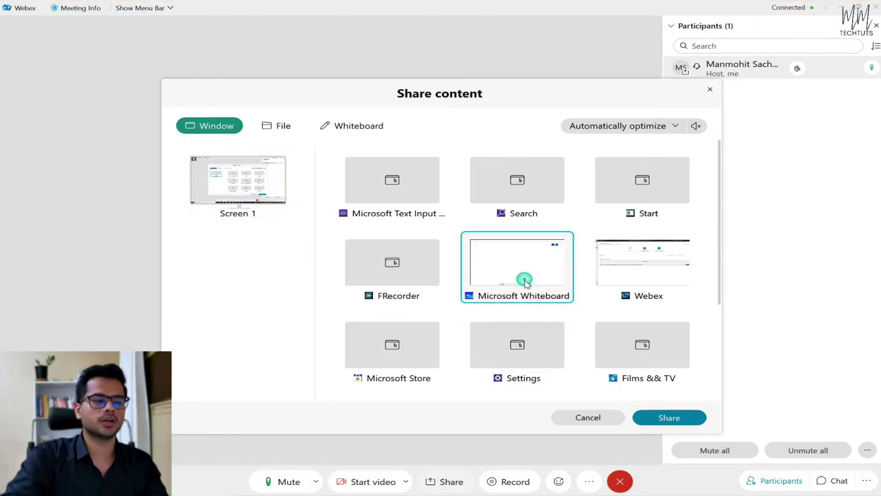
click(679, 418)
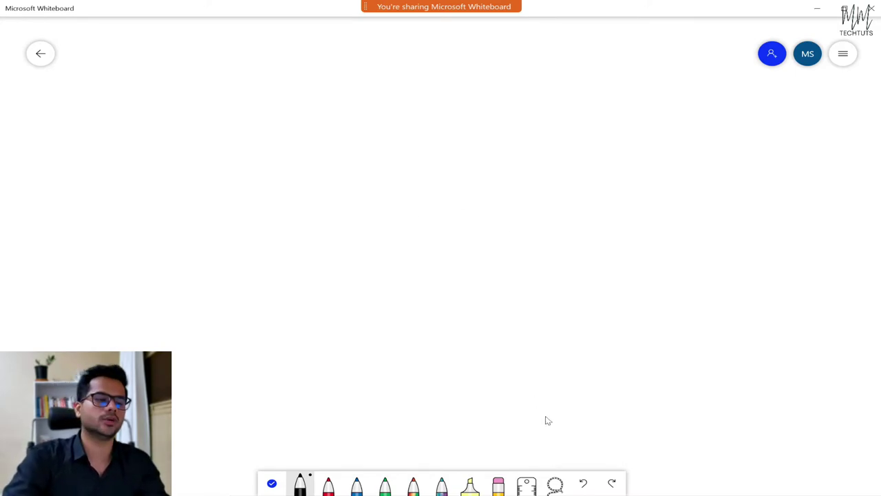
mouse_move(482, 7)
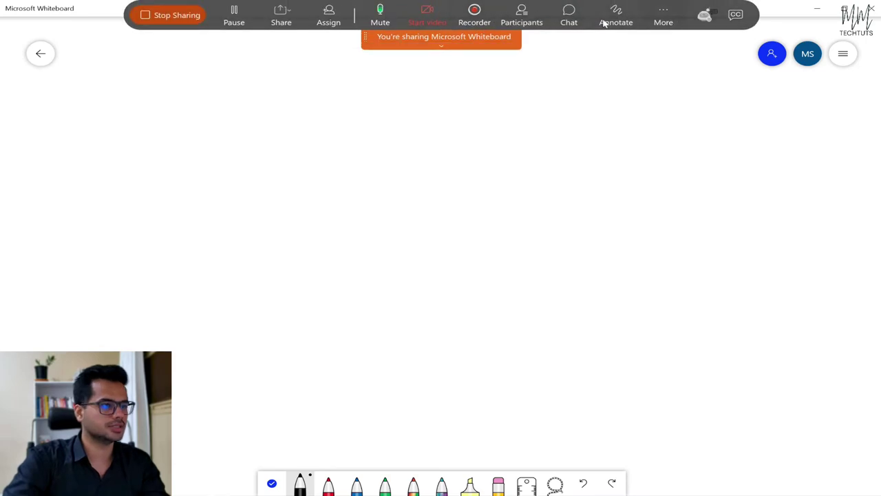
click(185, 19)
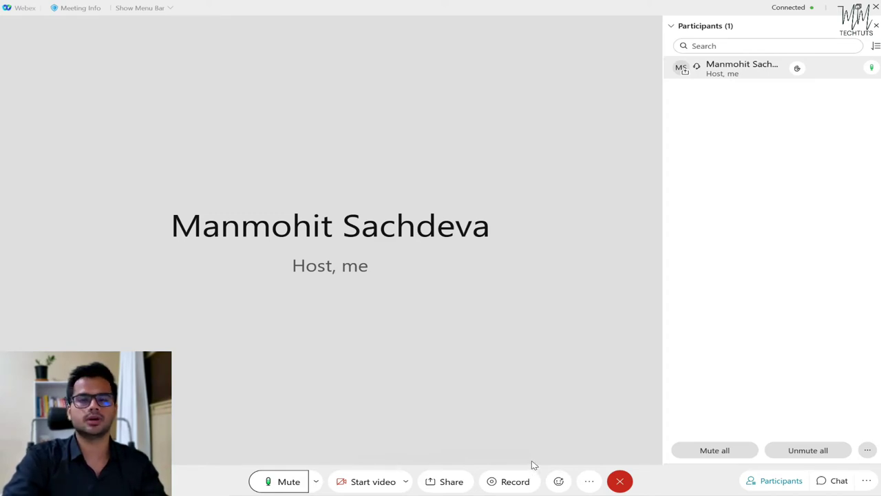
click(561, 482)
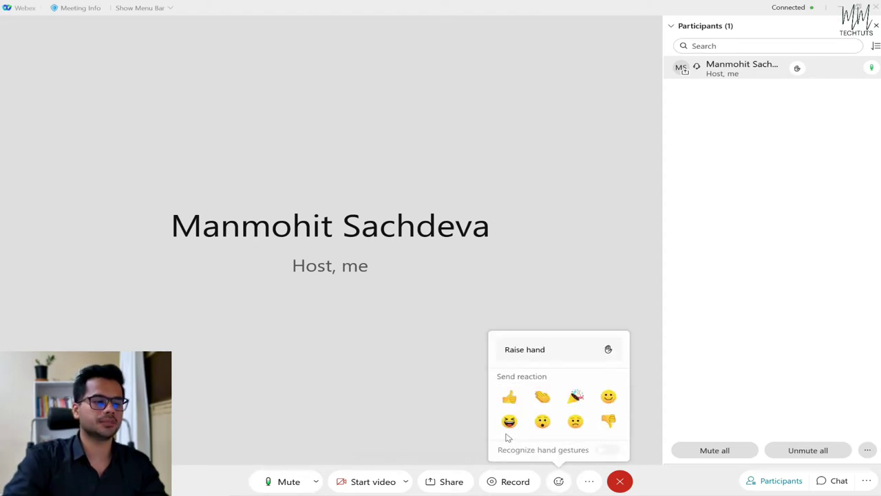
mouse_move(603, 449)
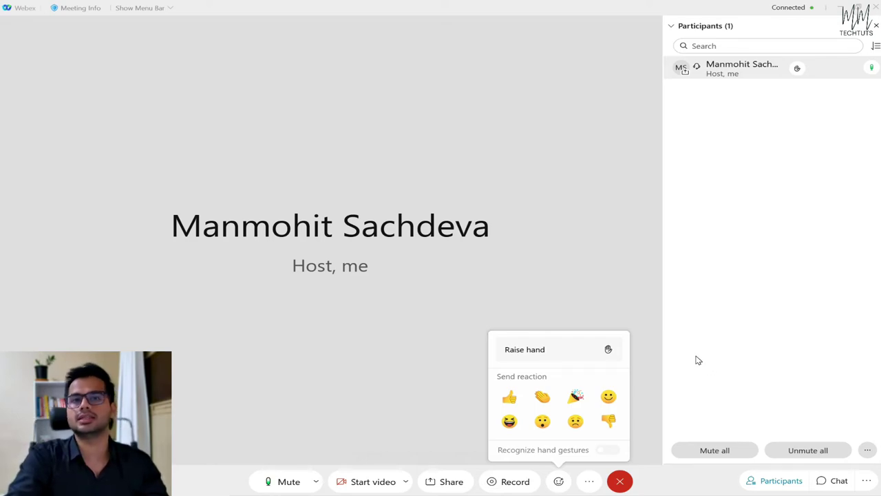
click(544, 270)
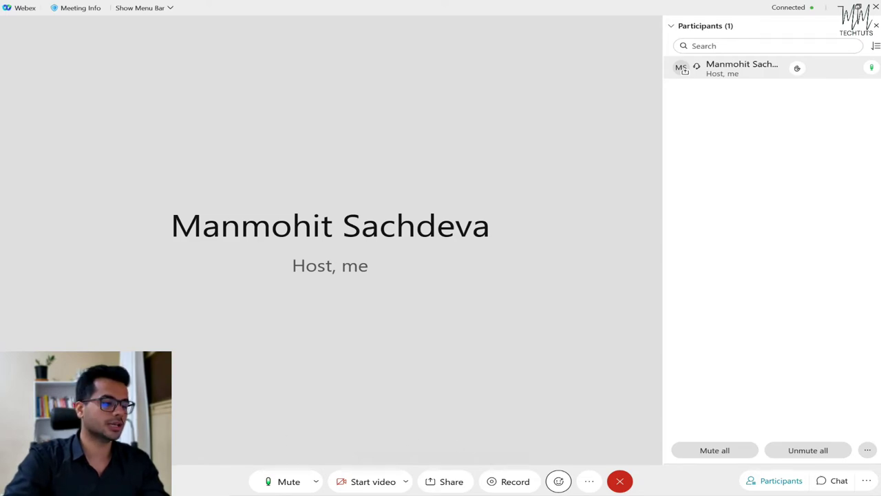
click(868, 450)
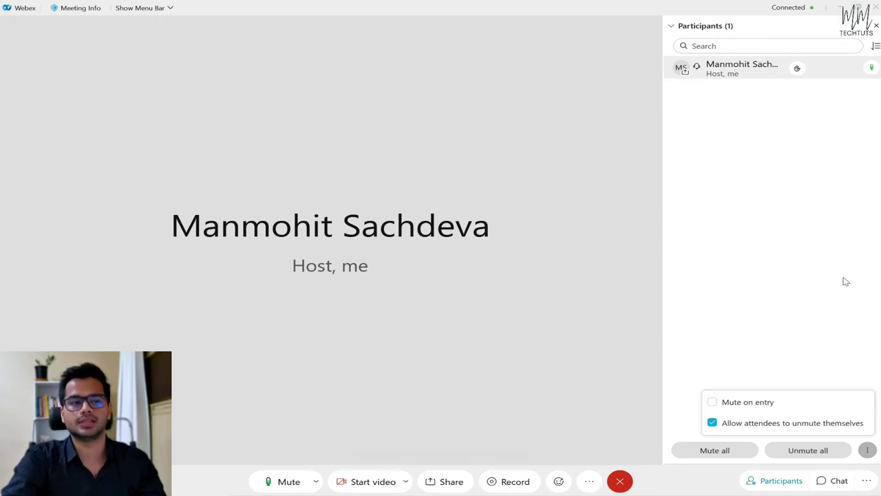
click(861, 68)
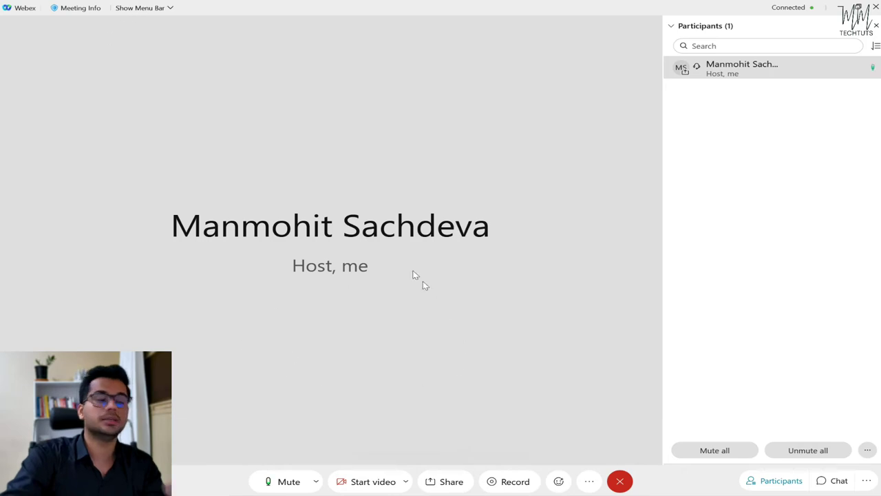
End the meeting, then view the Meetings settings and close them without changes.
click(620, 481)
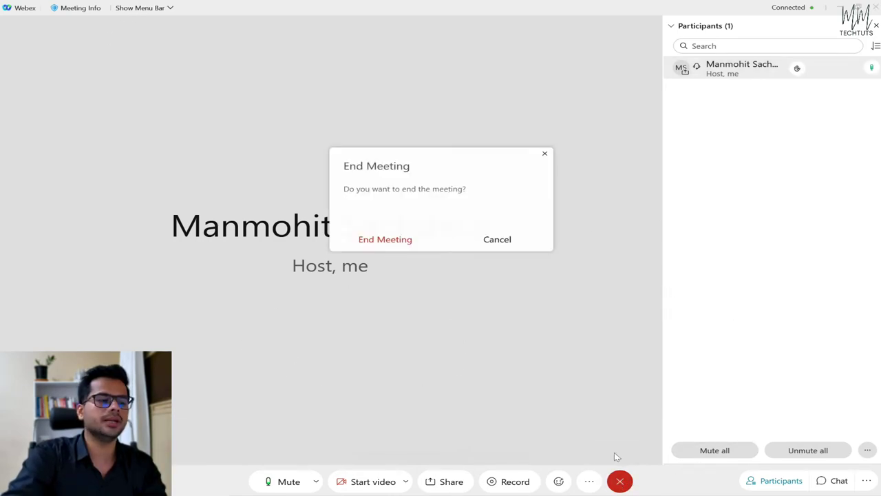
click(379, 238)
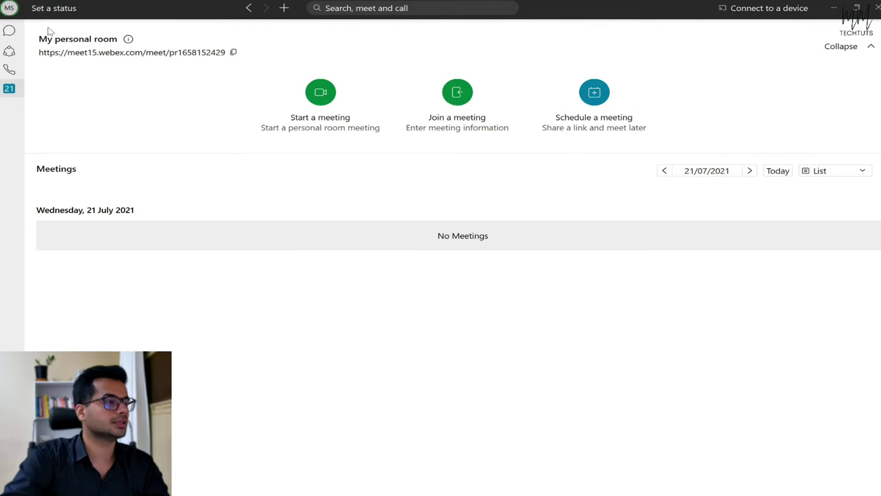
click(8, 9)
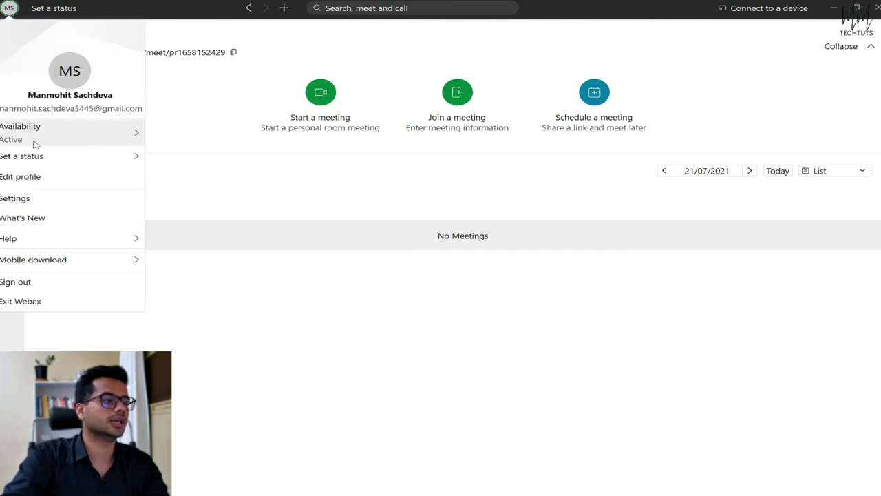
click(31, 199)
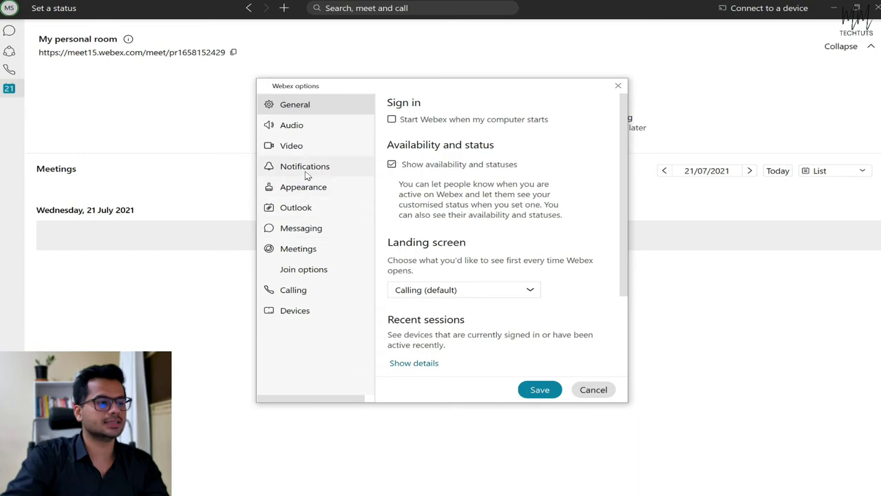
click(315, 250)
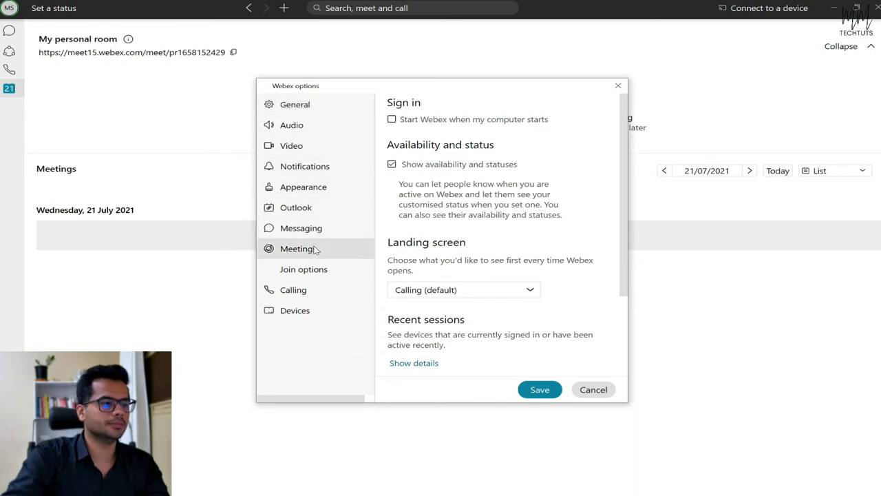
scroll(506, 210, down, 5)
scroll(508, 211, up, 5)
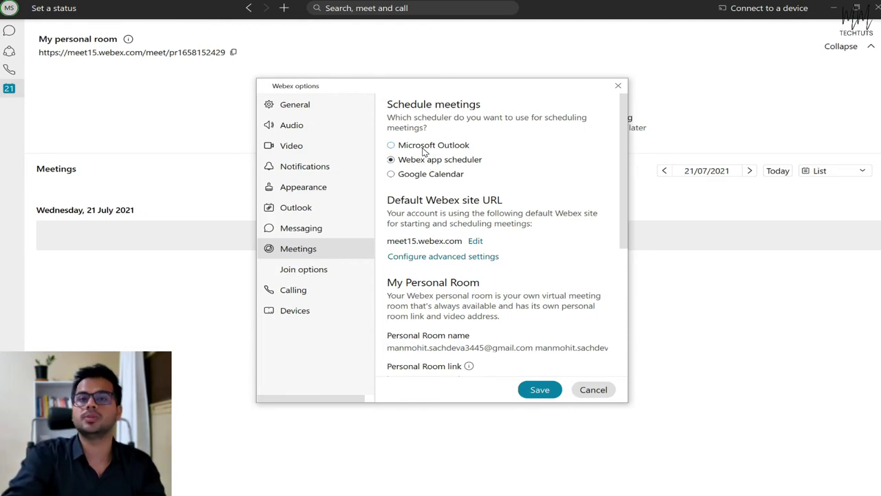
key(Escape)
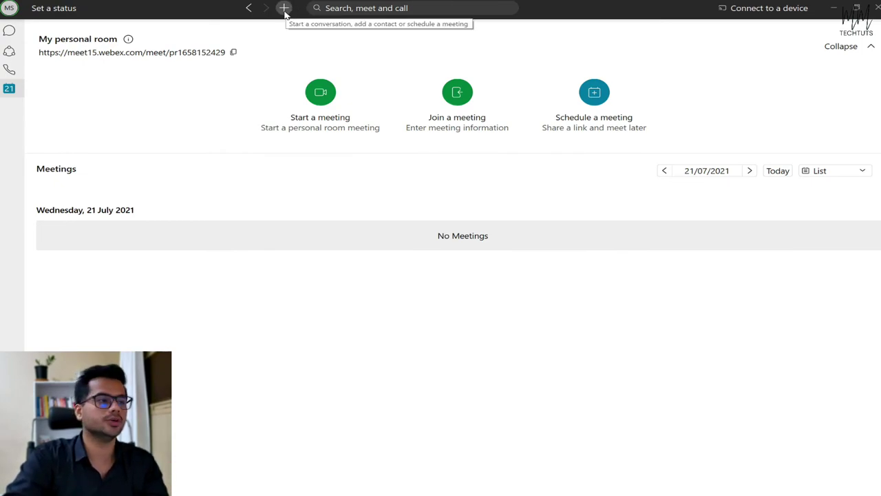
click(284, 9)
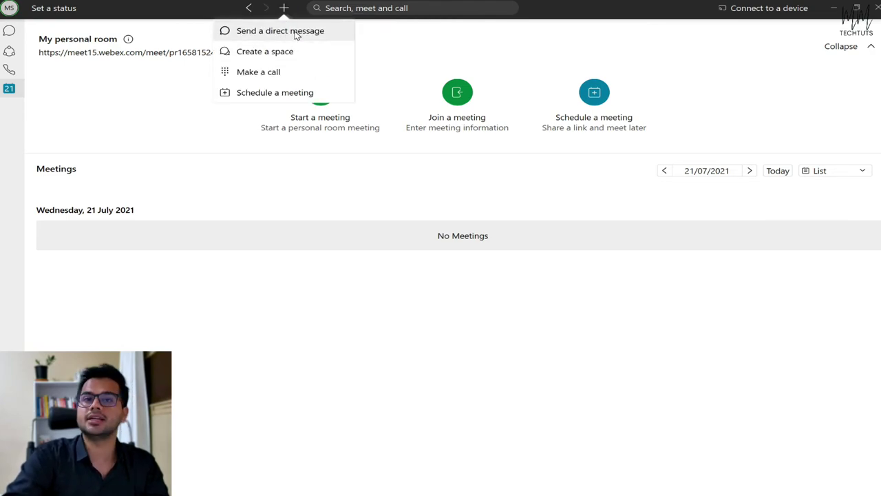
click(296, 35)
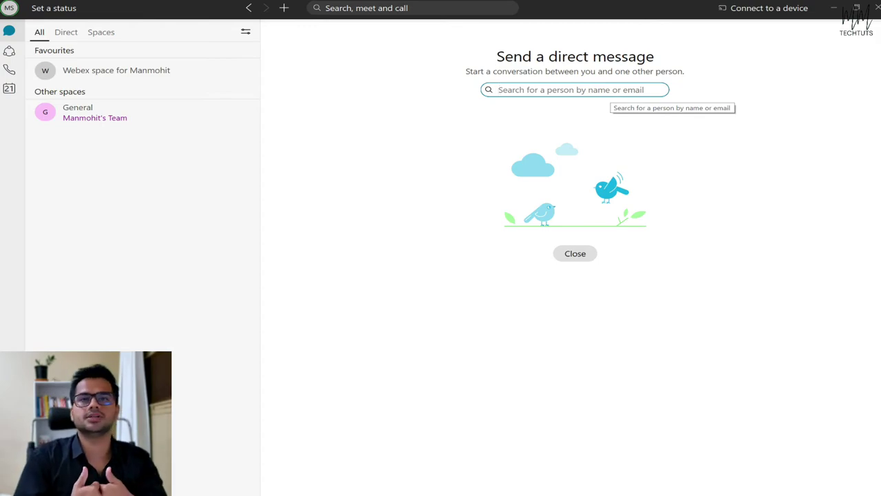
click(9, 88)
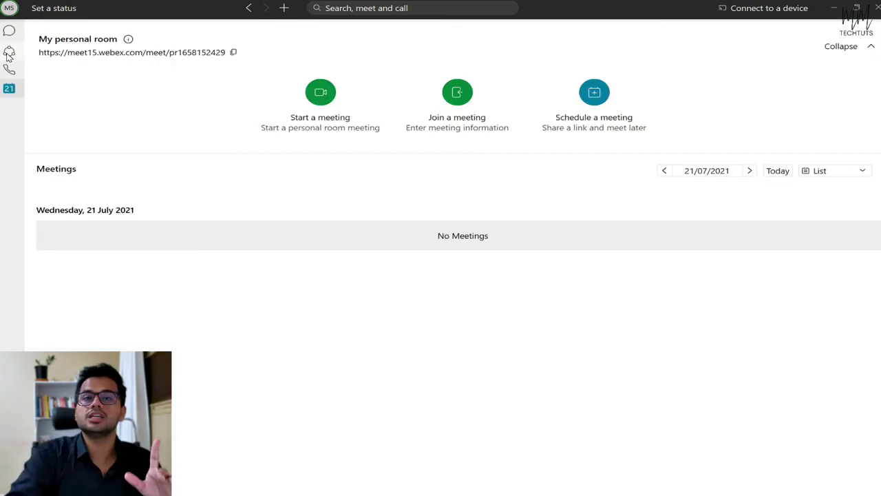